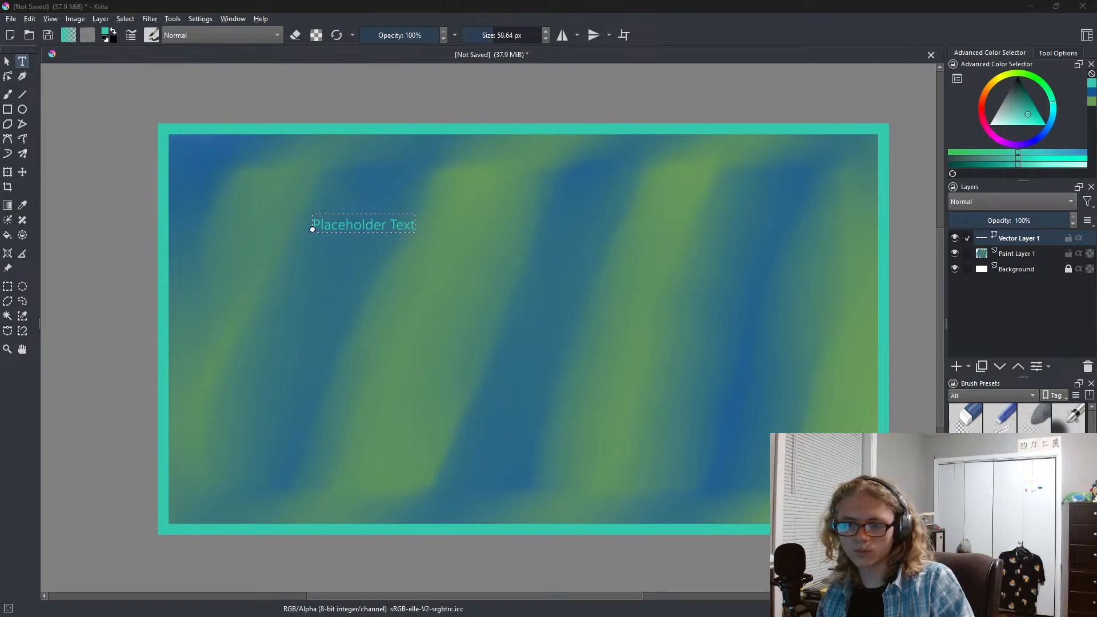
Set the text to "Stream Ending" in a large dark handwritten font and move it to the middle of the canvas.
text(Stream Ending)
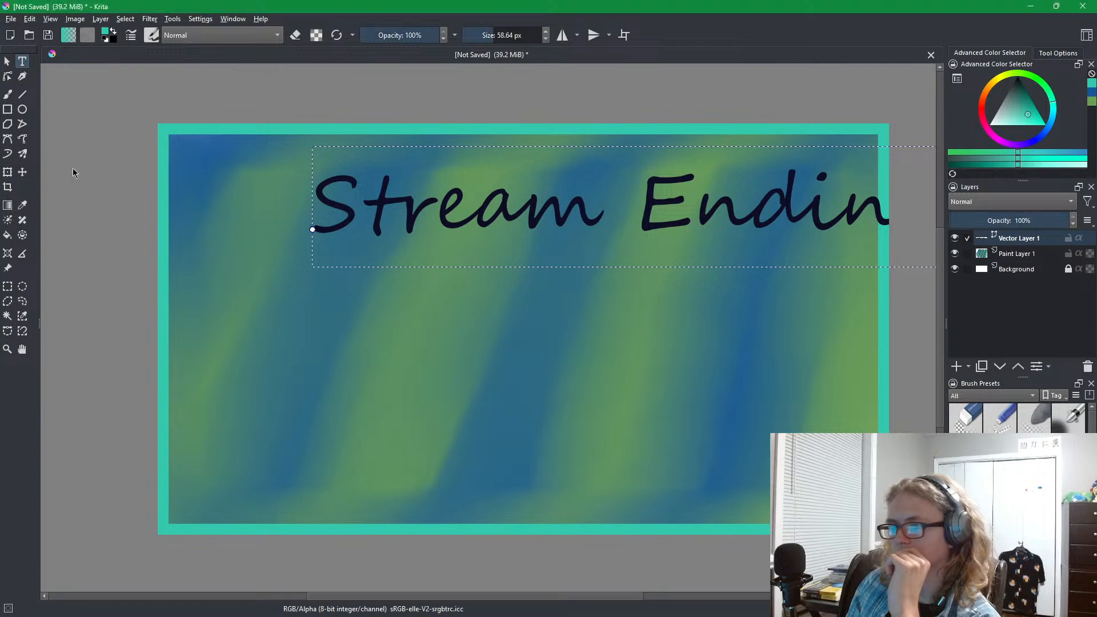
key(t)
drag(514, 241, 421, 342)
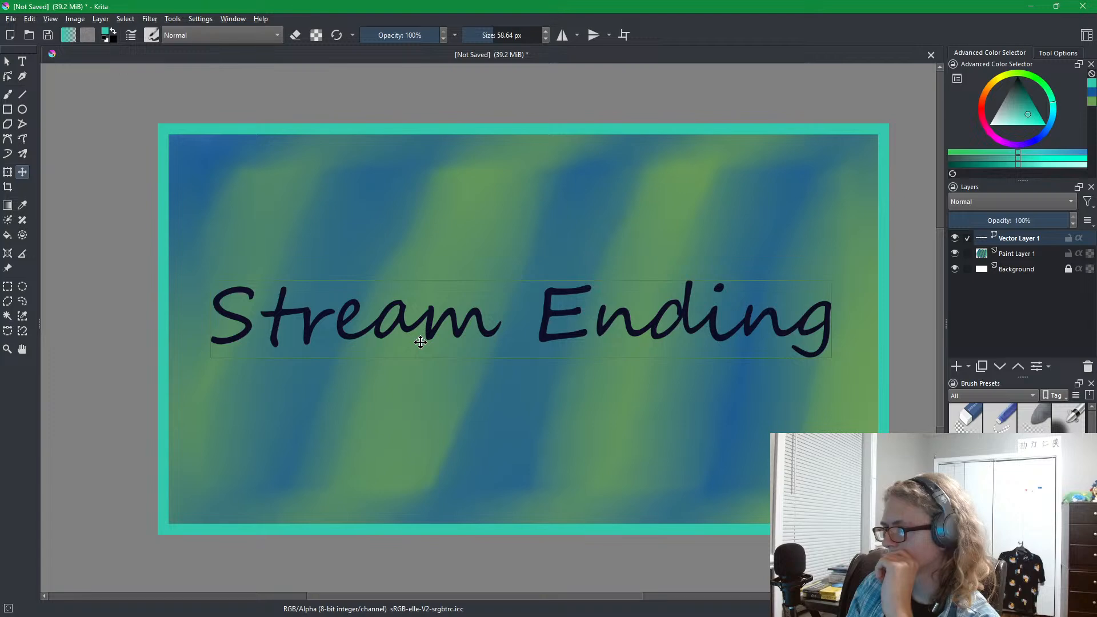
Edit the text object so that it reads only "Stream".
click(7, 61)
click(426, 309)
double_click(425, 310)
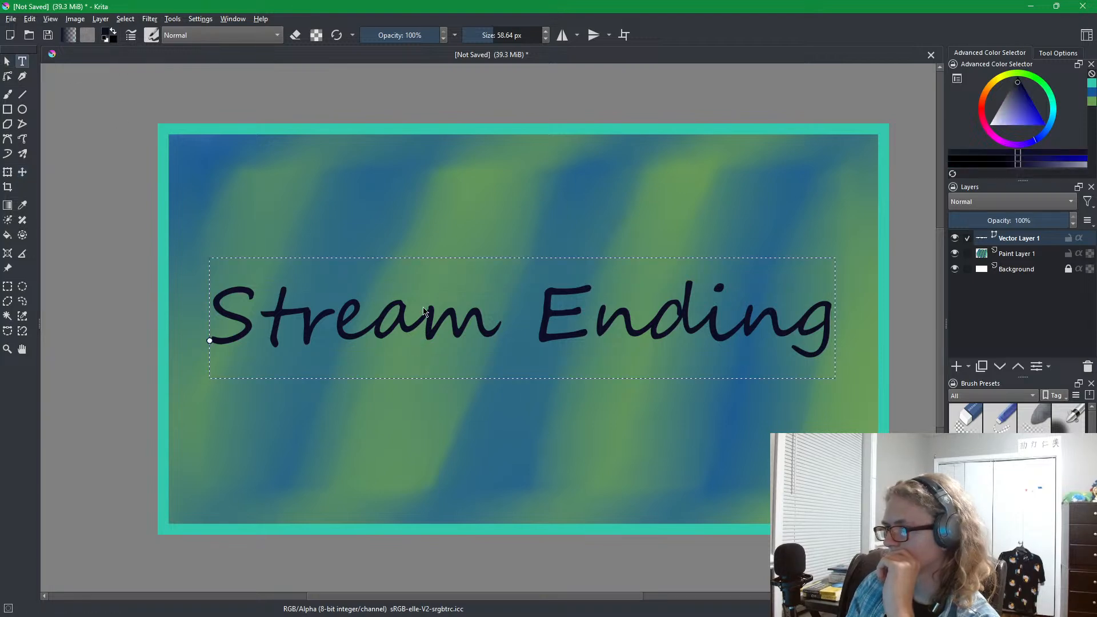
double_click(425, 316)
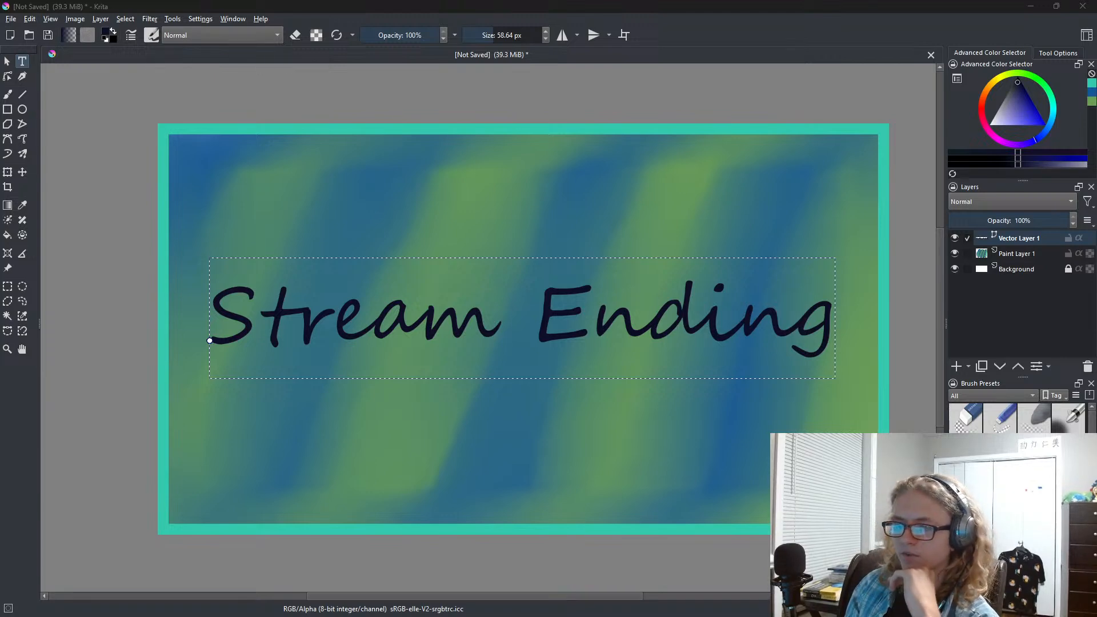
key(ctrl+s)
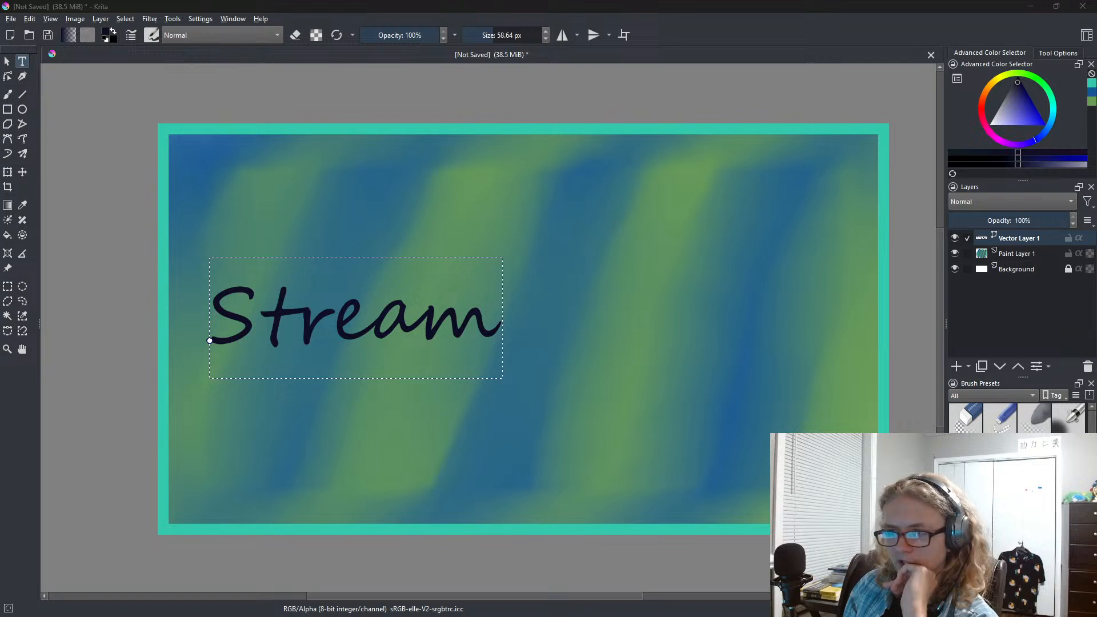
click(366, 331)
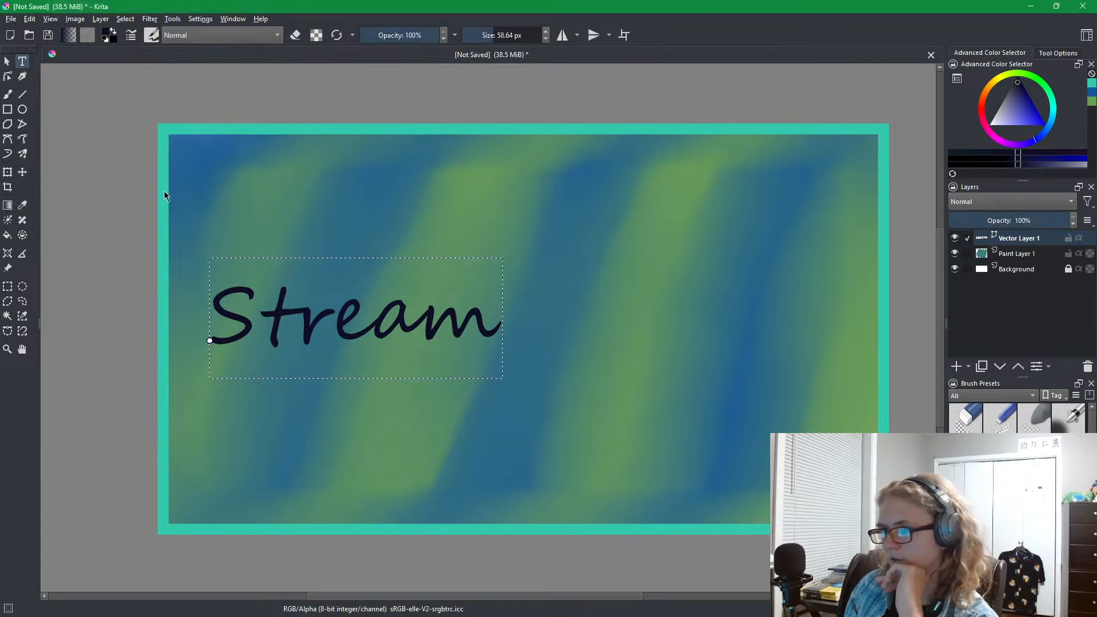
Rotate "Stream" counterclockwise so it slants upward, and move it to the upper left part of the artwork.
click(7, 61)
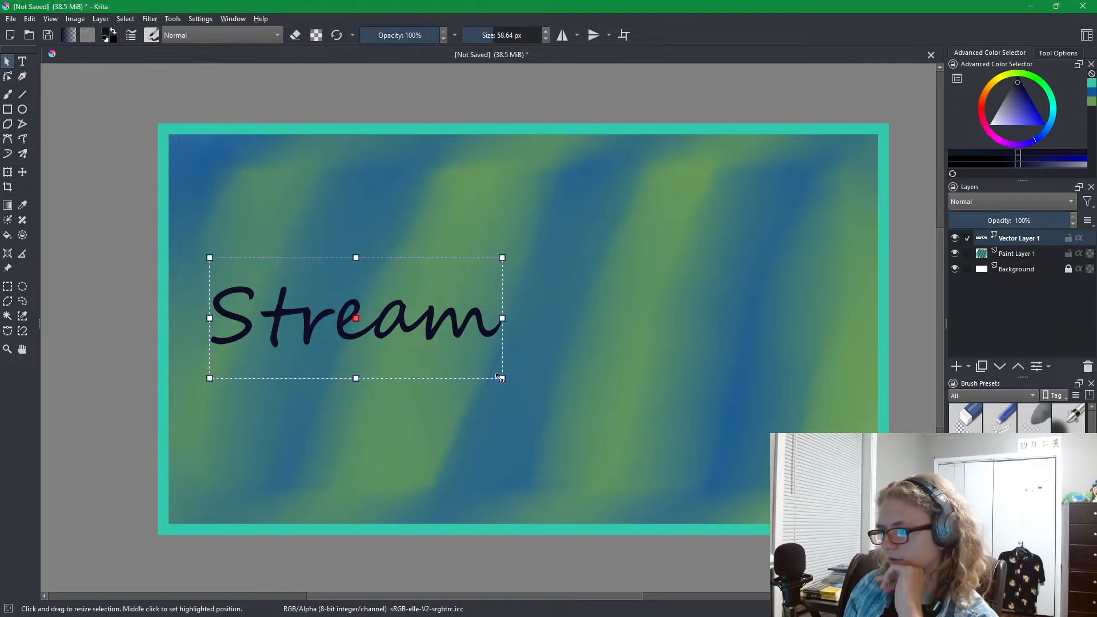
drag(506, 383, 509, 339)
drag(354, 312, 429, 267)
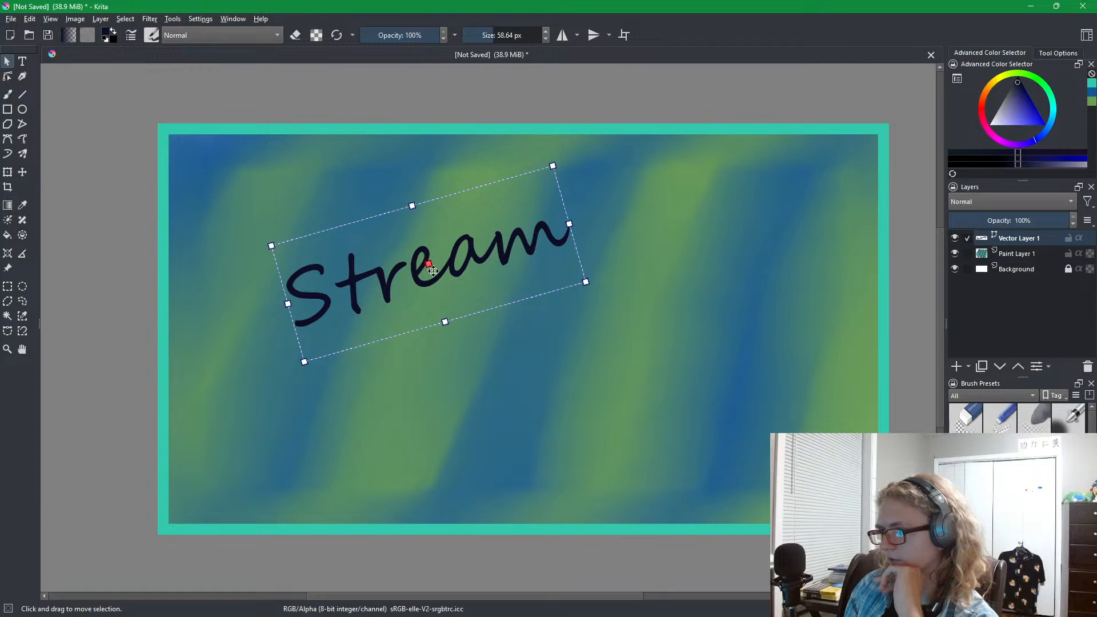
drag(301, 366, 307, 374)
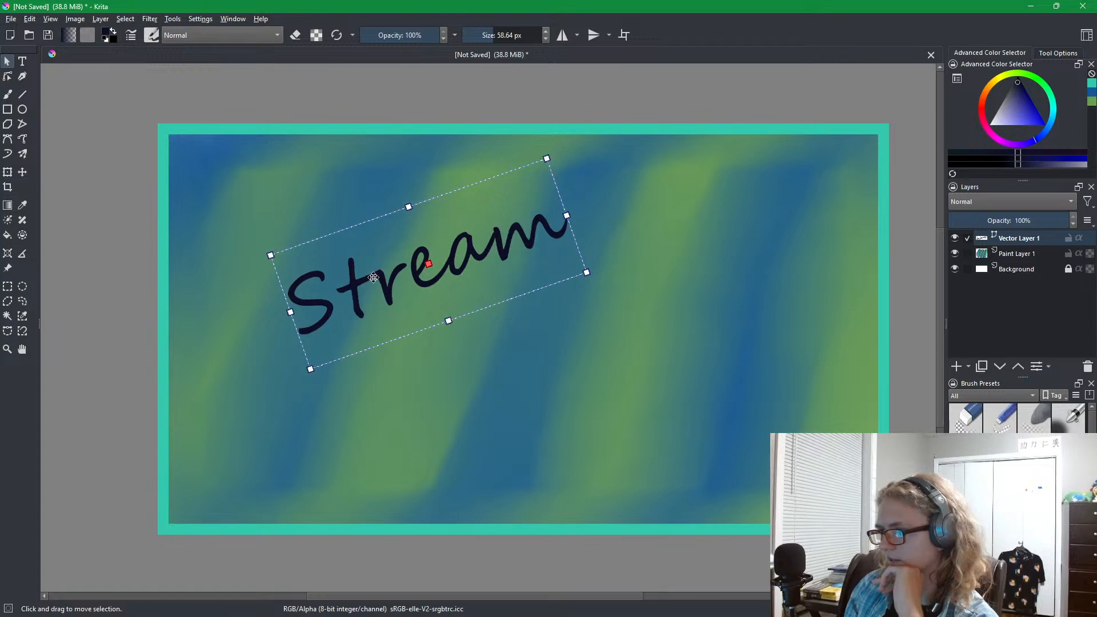
drag(427, 262, 423, 264)
Add a second text object reading "Ending" in the same large handwritten font and place it beneath "Stream".
click(25, 63)
drag(703, 263, 438, 466)
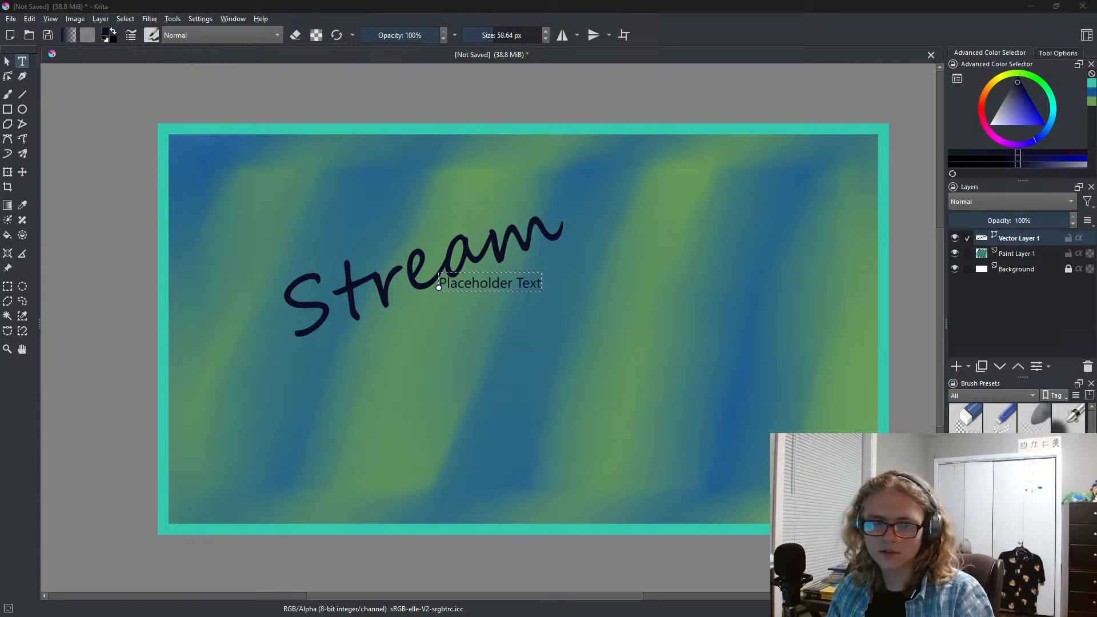
key(ctrl+s)
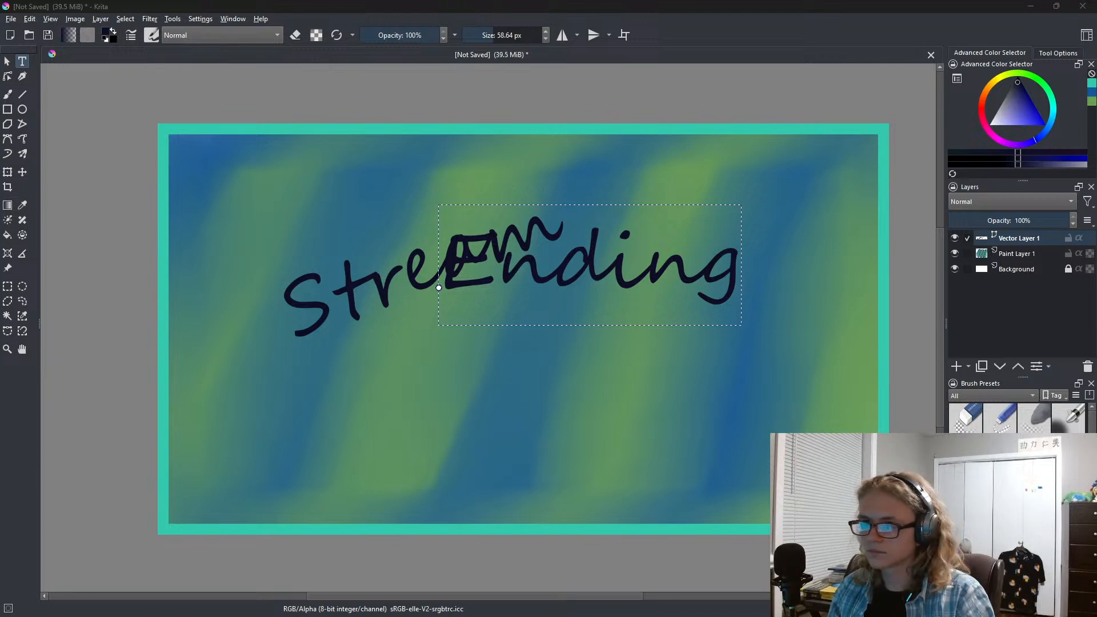
click(7, 61)
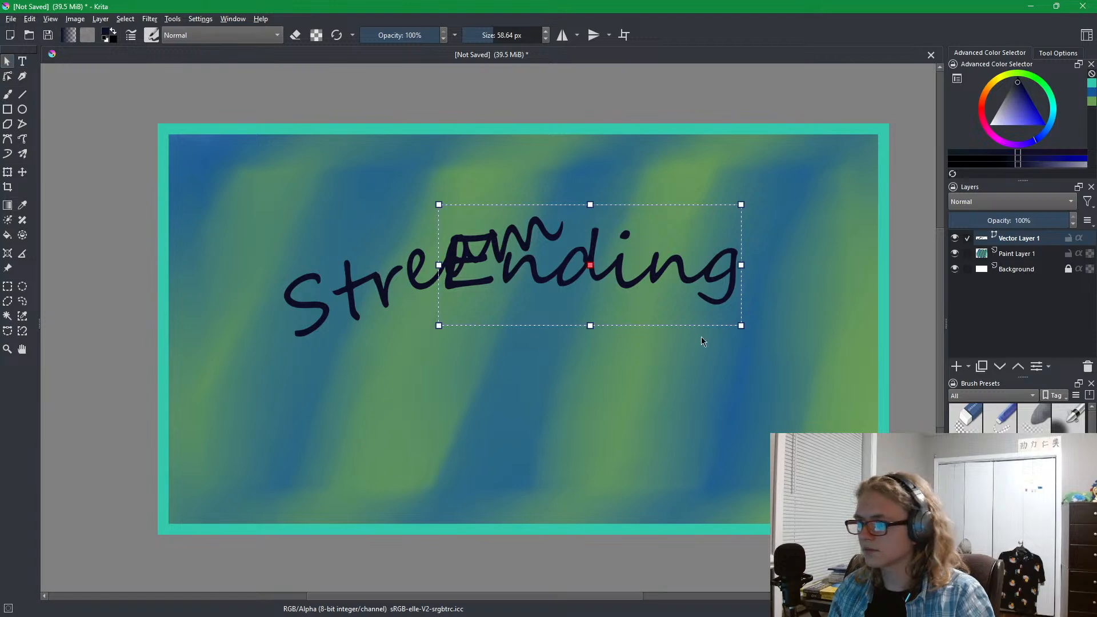
drag(648, 295, 597, 360)
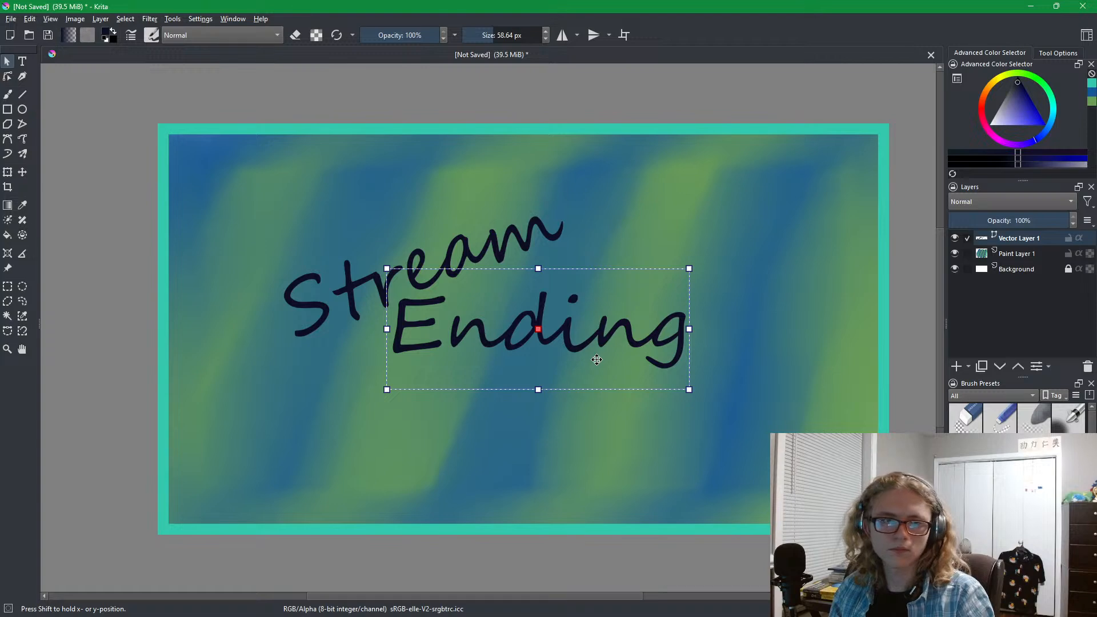
drag(596, 359, 598, 360)
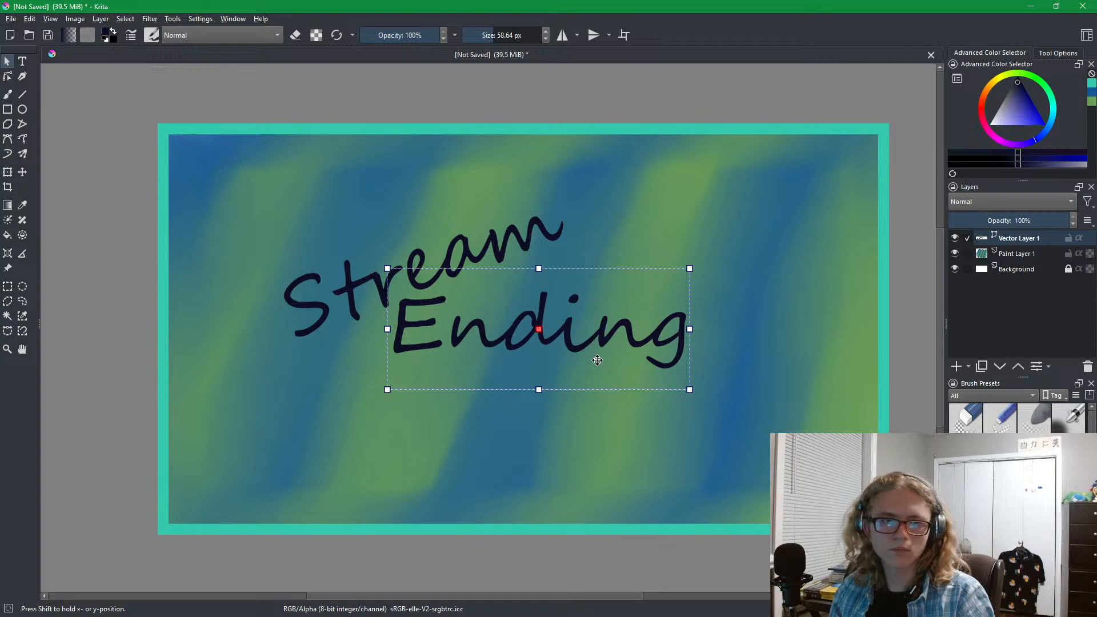
Reduce the upward tilt of "Stream" slightly and shift it up and to the right.
click(532, 246)
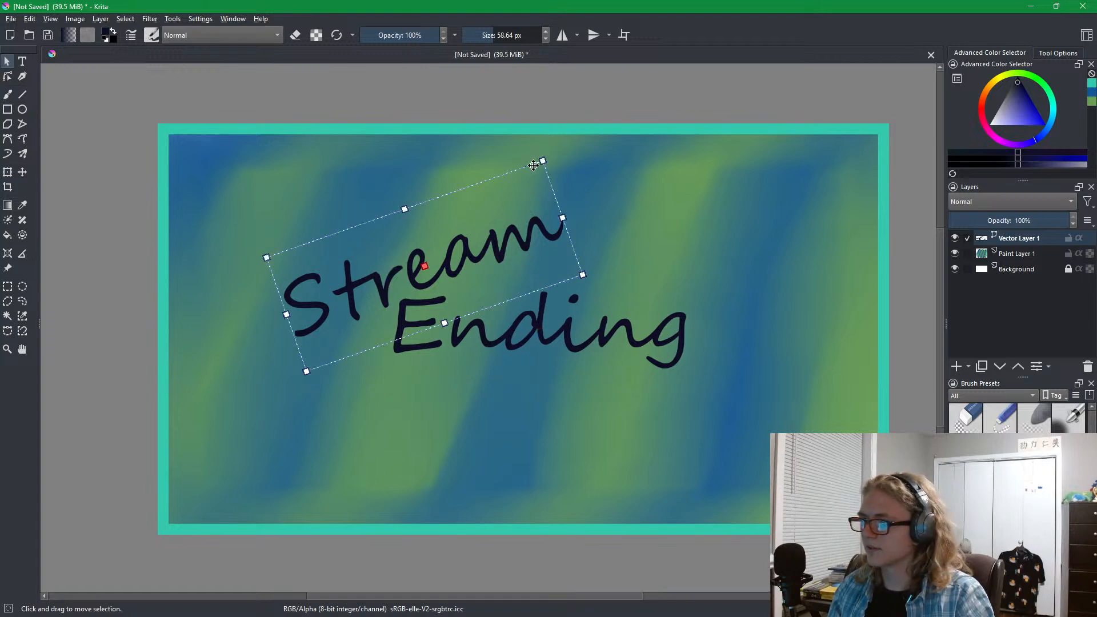
drag(532, 166, 546, 181)
drag(431, 267, 450, 239)
Rotate "Ending" counterclockwise to slant like "Stream" and move it down and to the right.
click(548, 332)
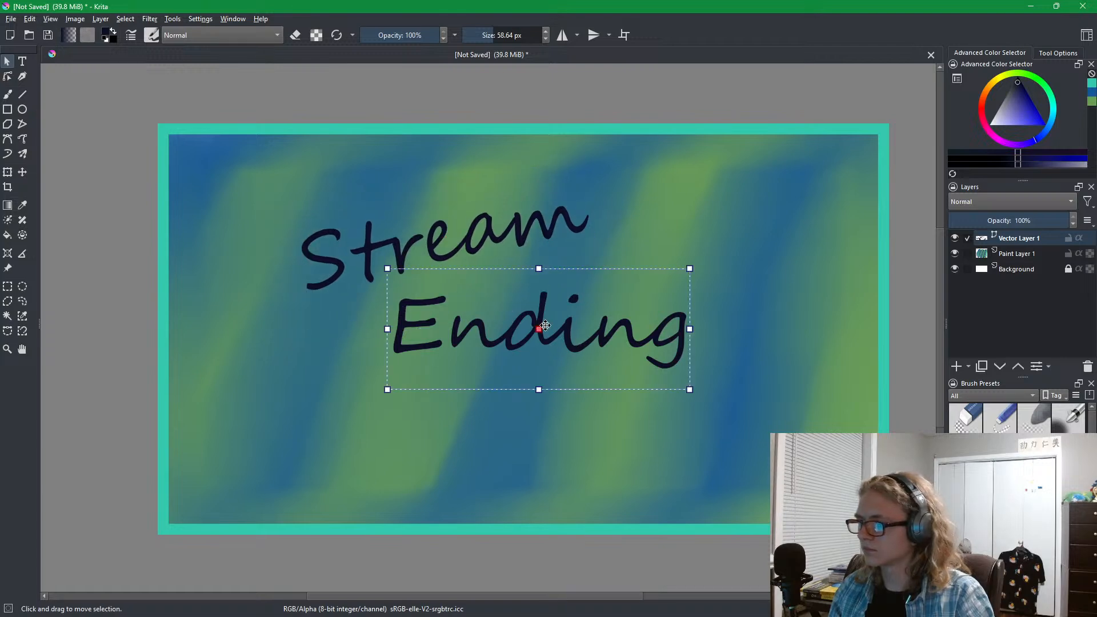
drag(390, 395, 407, 417)
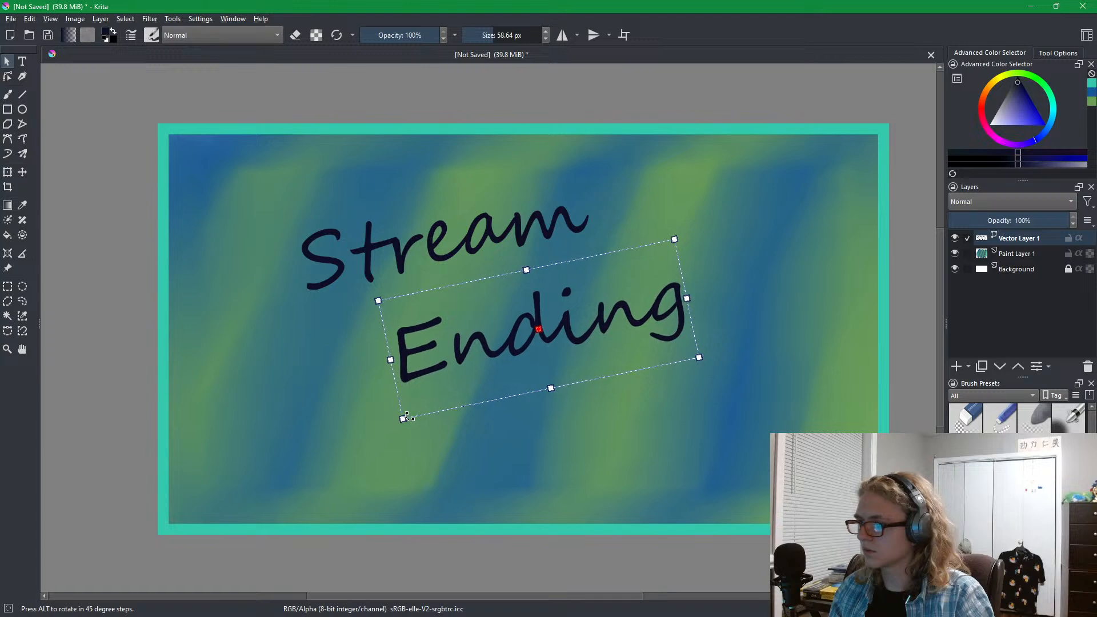
drag(545, 328, 612, 363)
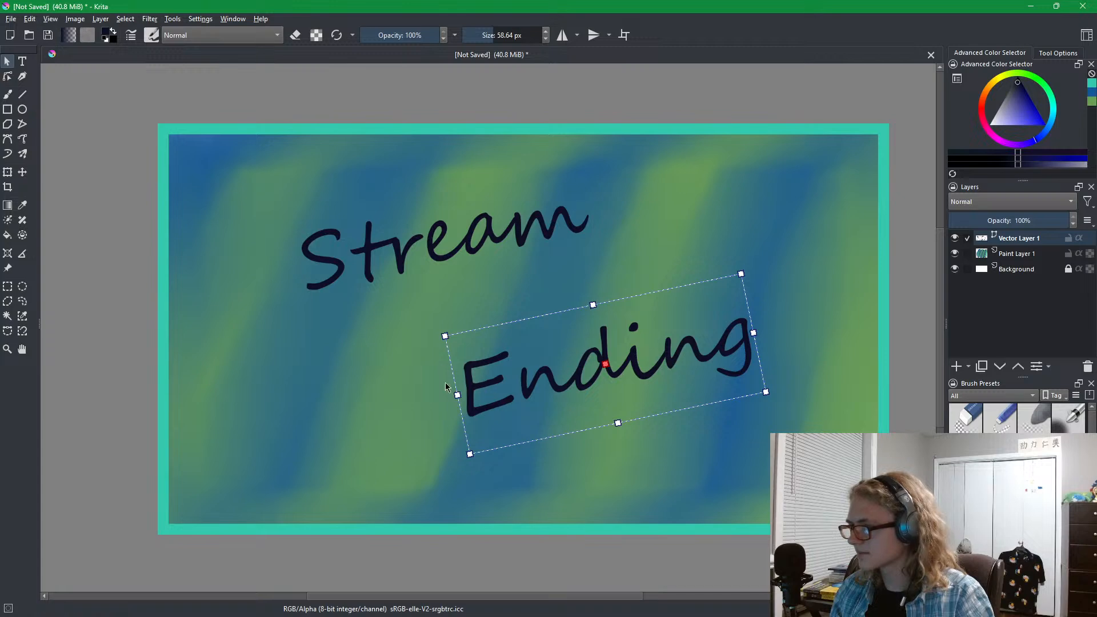
Try a layout with "Ending" slanting downward on the lower left and "Stream" on the upper right.
drag(465, 459, 459, 250)
drag(613, 368, 427, 379)
click(458, 243)
drag(445, 240, 620, 244)
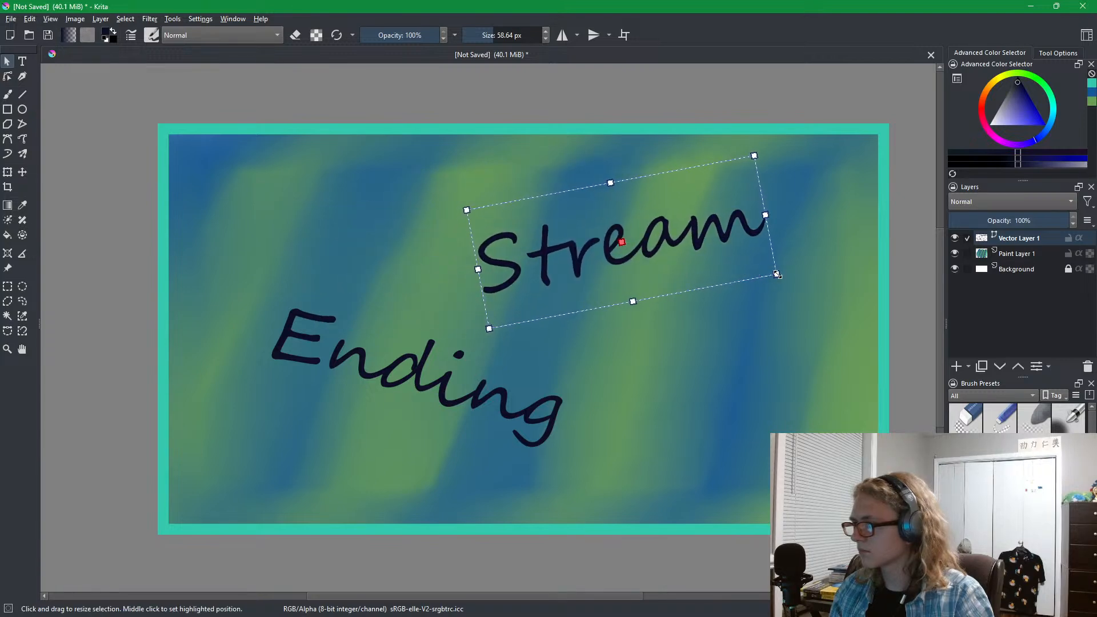
Place "Stream" on the upper left with a slightly steeper tilt and "Ending" on the lower right slanting upward.
mouse_move(775, 273)
mouse_down()
mouse_move(707, 355)
mouse_move(743, 343)
mouse_move(775, 270)
mouse_up()
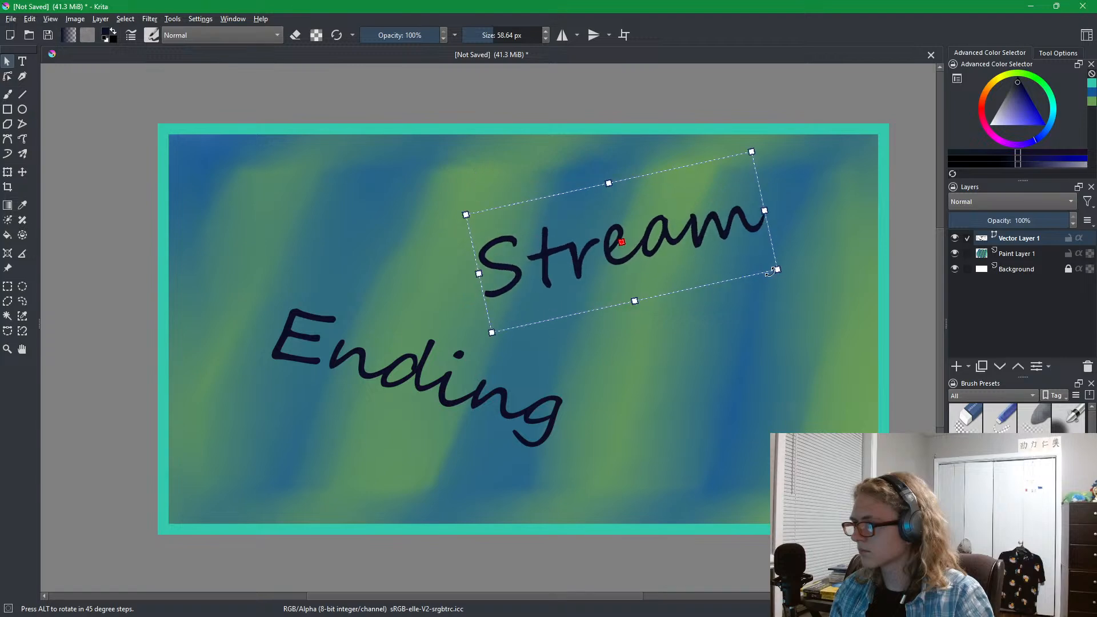
drag(623, 247, 394, 239)
click(414, 375)
drag(416, 376, 622, 388)
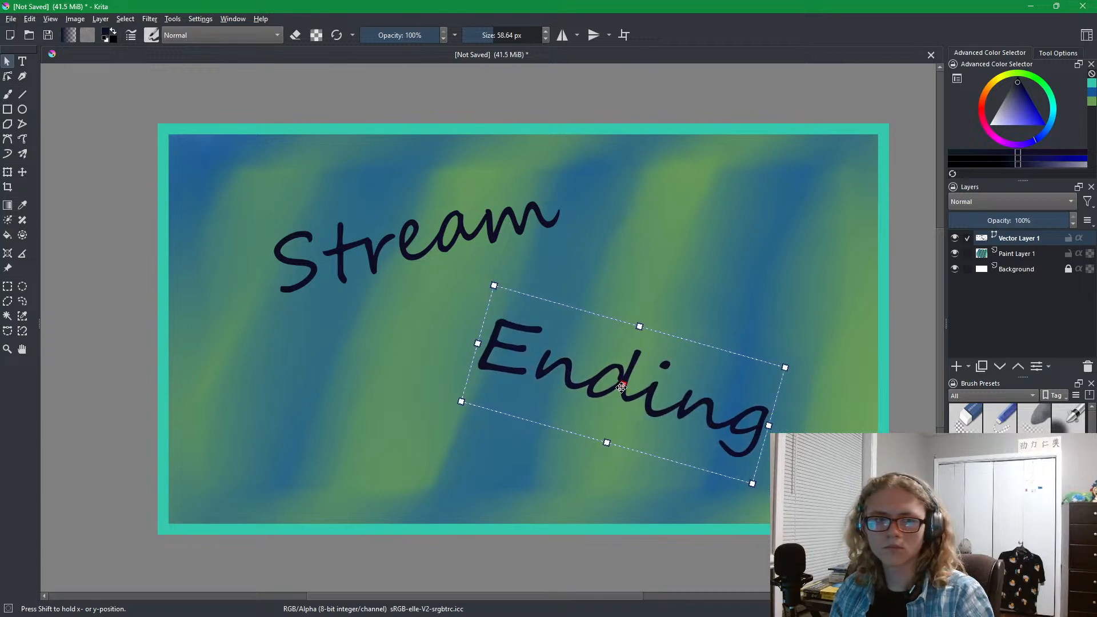
drag(465, 411, 496, 479)
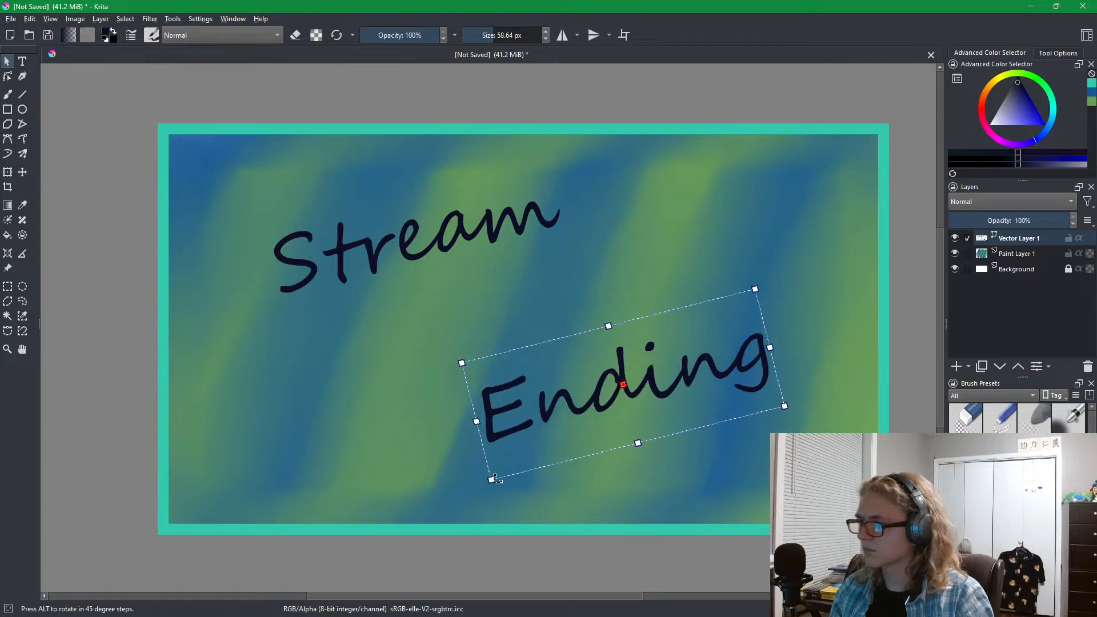
Move "Stream" and "Ending" closer together around the canvas centre, with "Ending" offset below and to the right, and deselect them.
drag(622, 386, 608, 360)
click(415, 240)
drag(416, 240, 467, 277)
click(610, 359)
drag(610, 359, 590, 345)
click(472, 275)
click(590, 344)
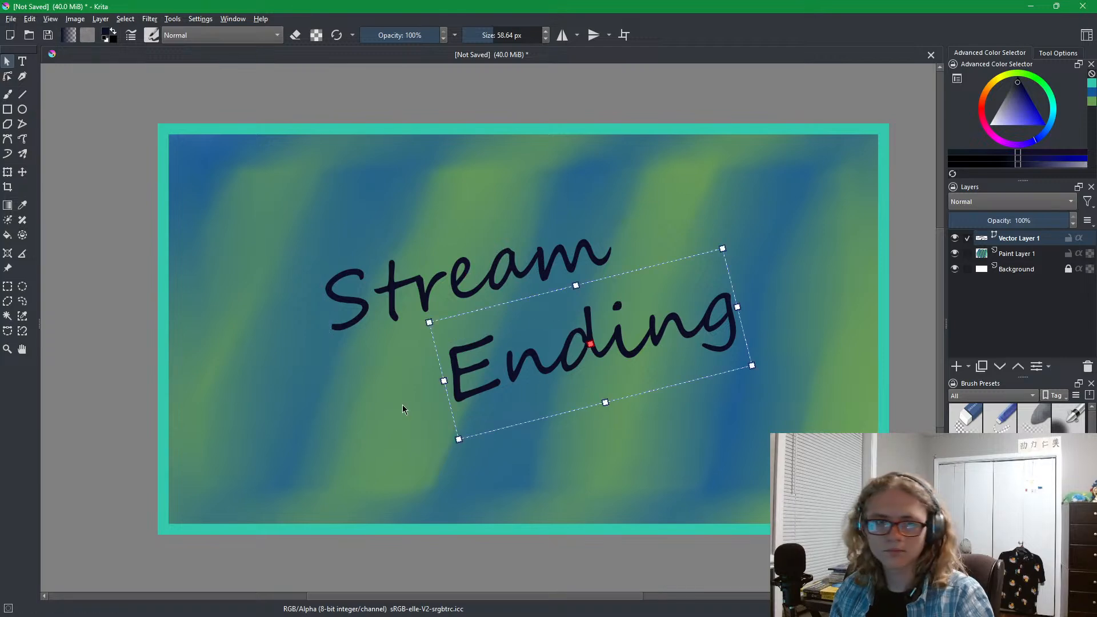
click(176, 310)
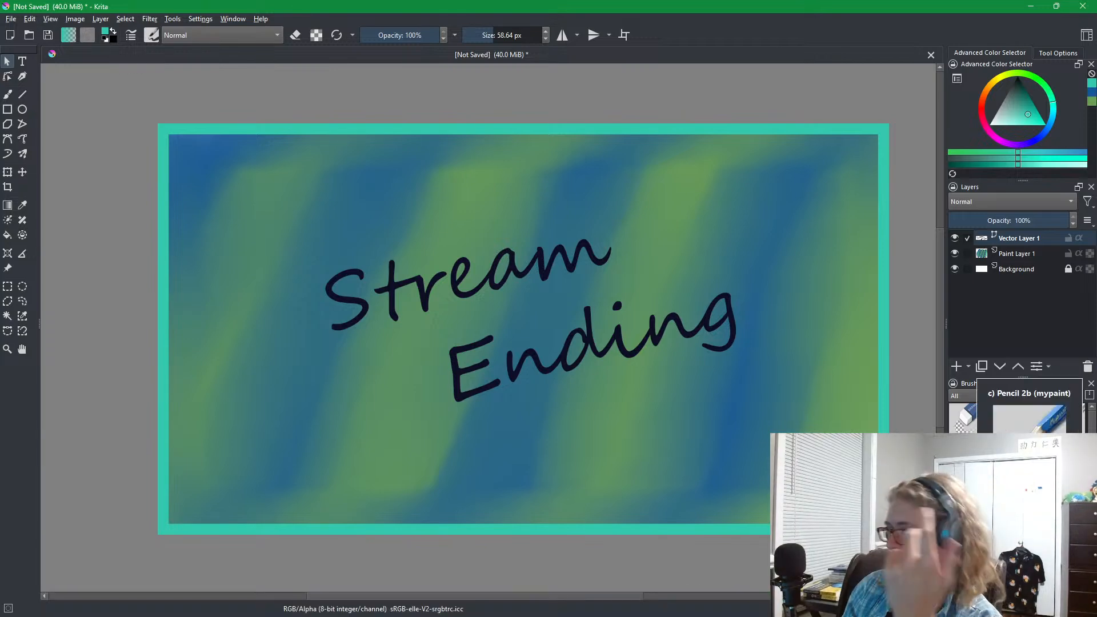
scroll(1020, 474, down, 5)
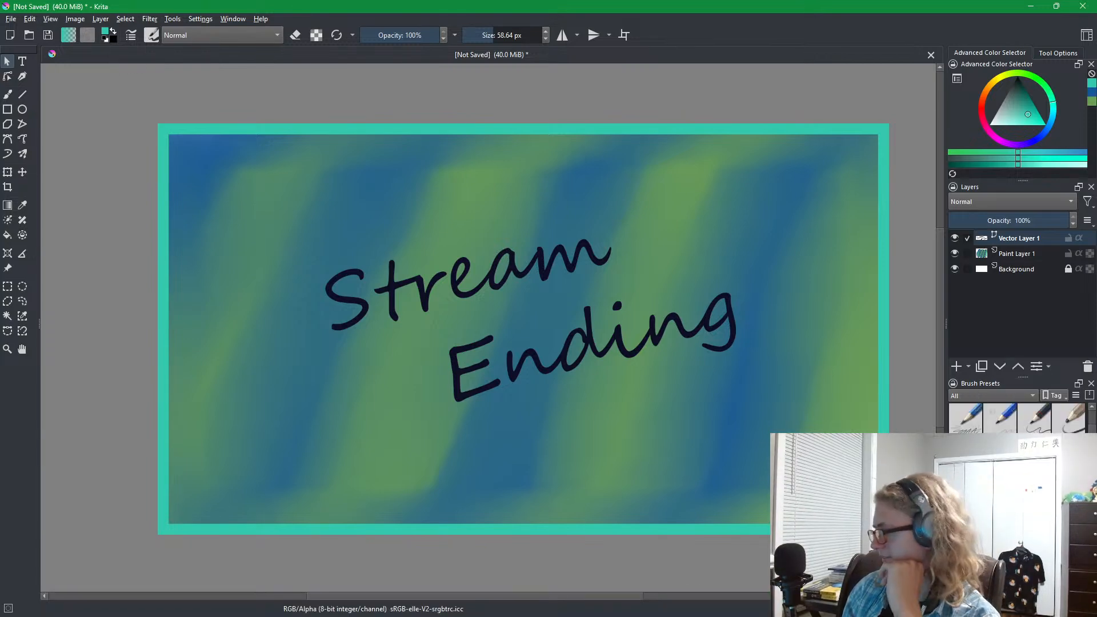
scroll(1020, 474, down, 3)
scroll(1020, 474, up, 2)
scroll(1020, 475, down, 4)
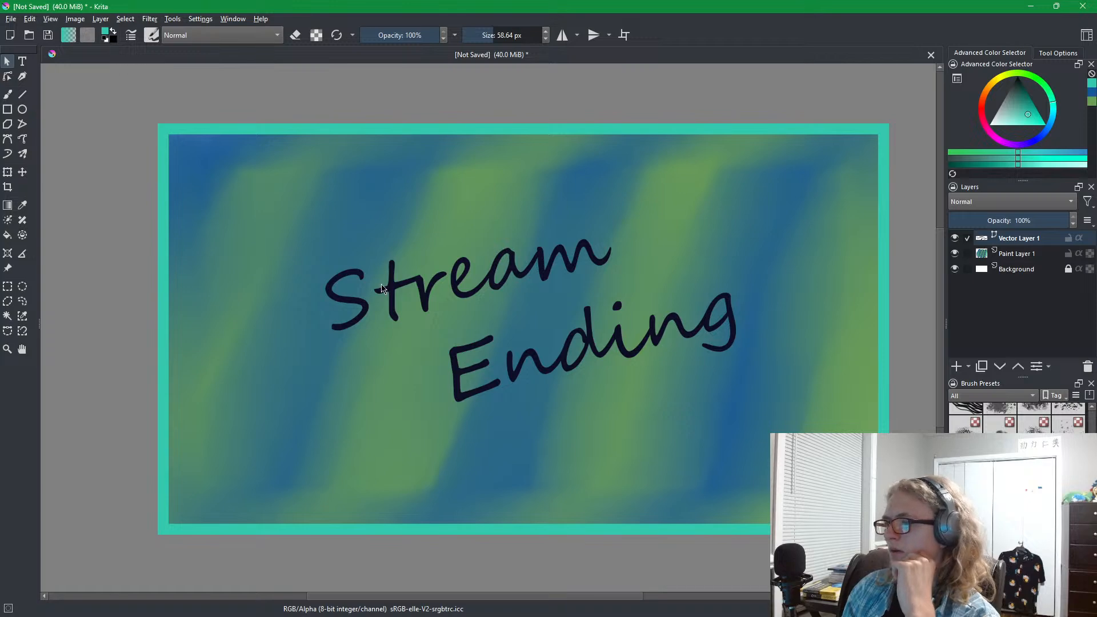
Save the artwork to the Pictures folder as a PNG image named "Ending", keeping the default PNG options.
click(11, 19)
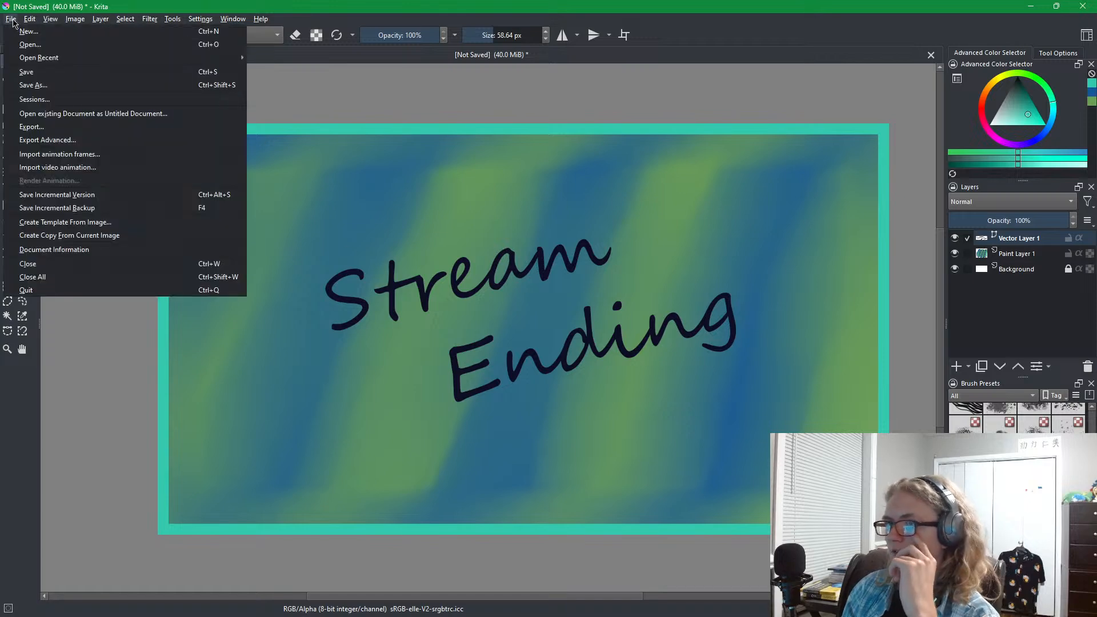
click(58, 74)
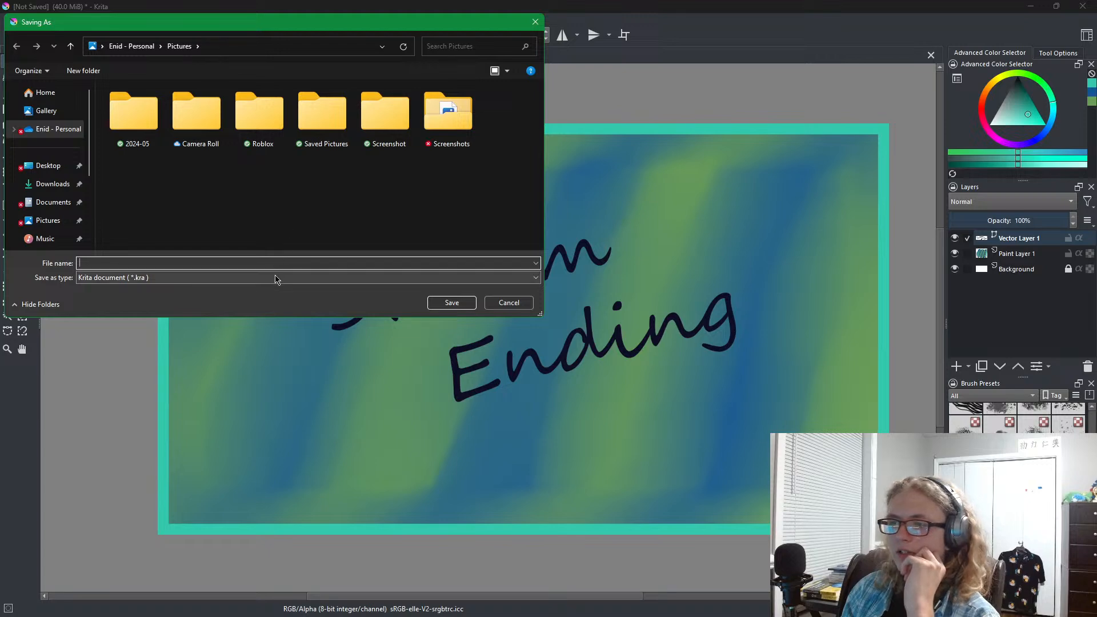
click(279, 278)
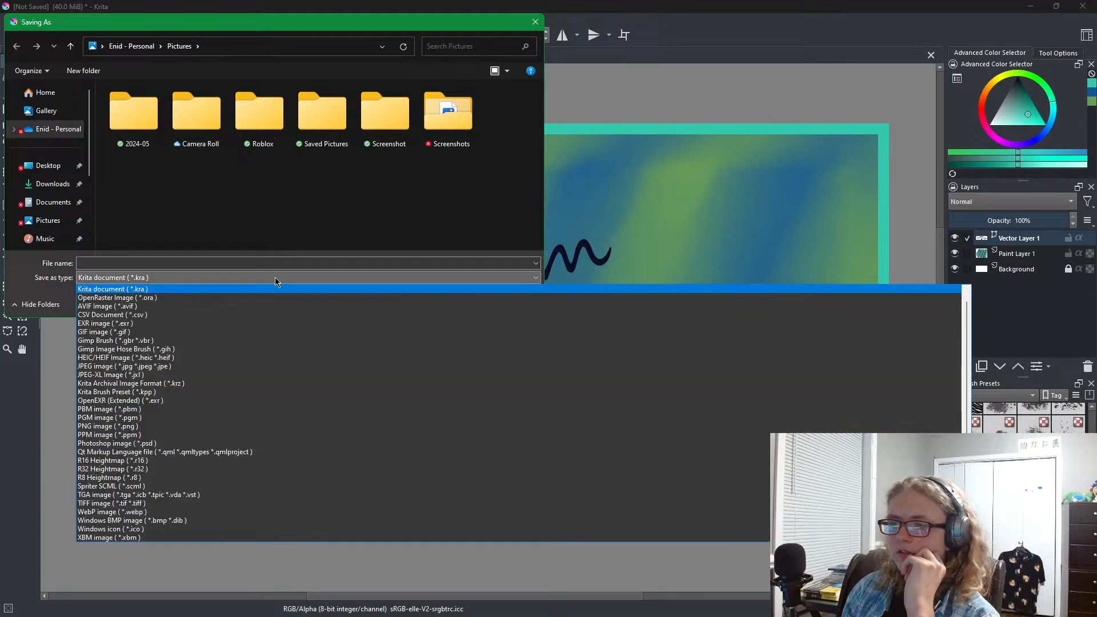
click(191, 427)
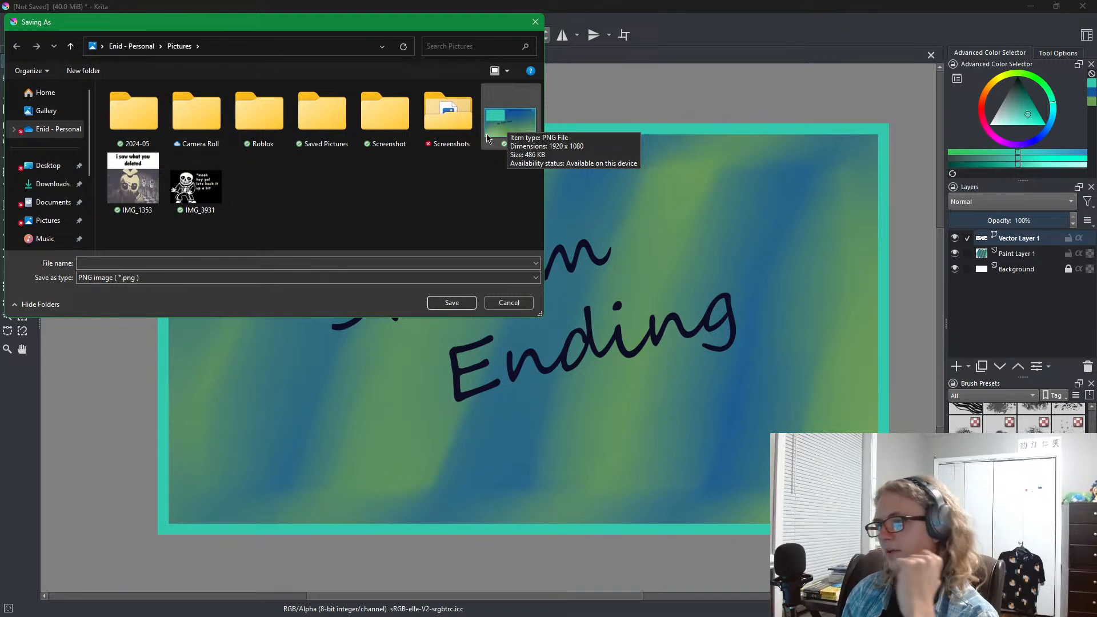
click(449, 261)
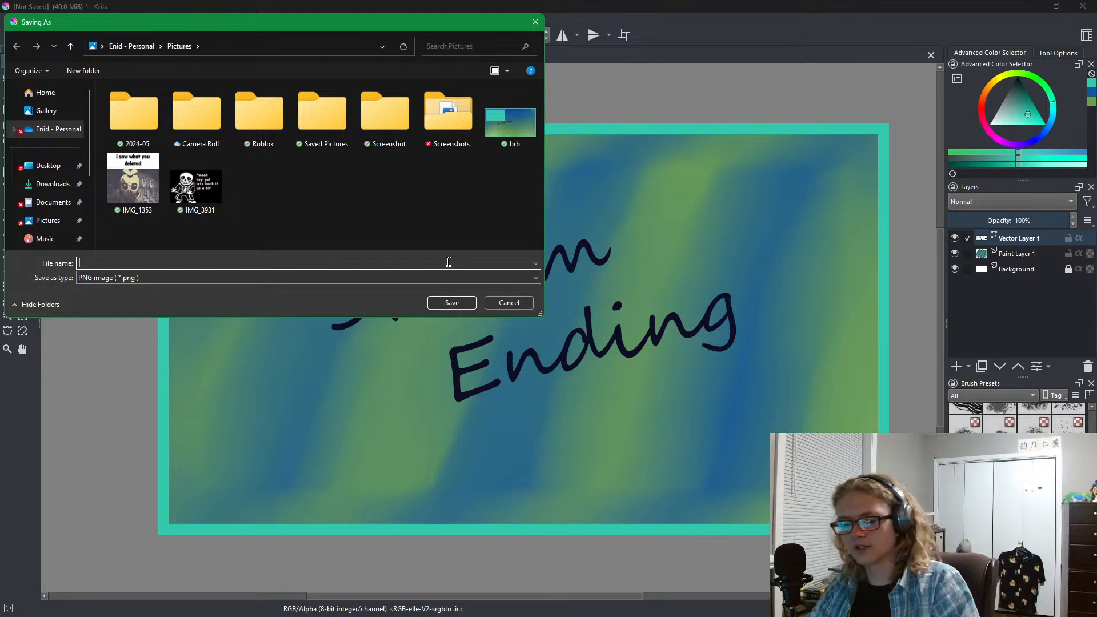
text(S)
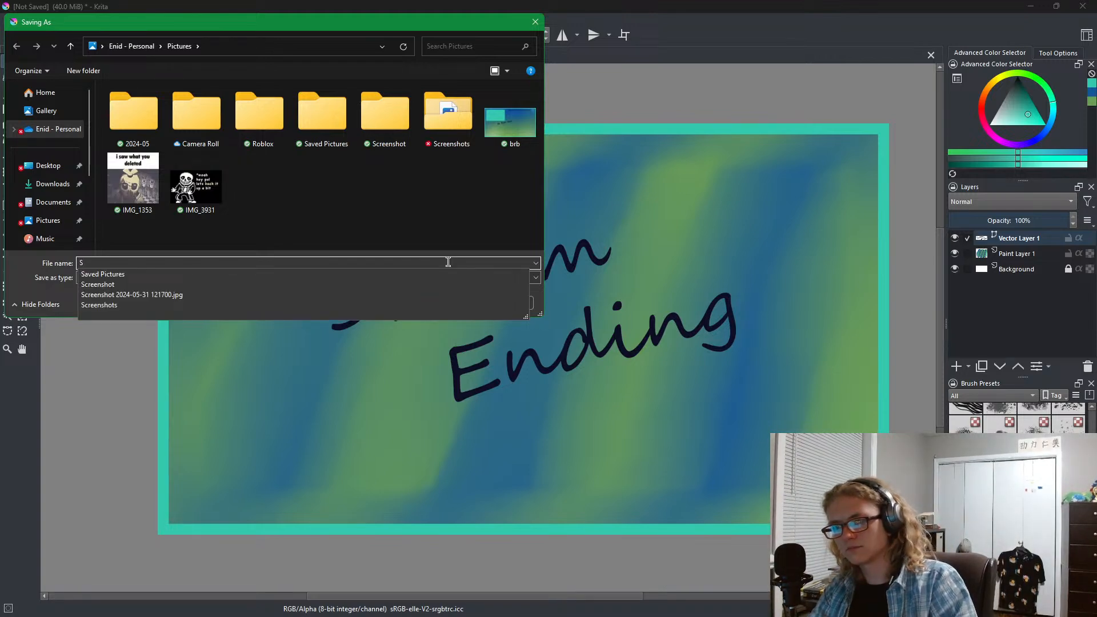
key(BackSpace)
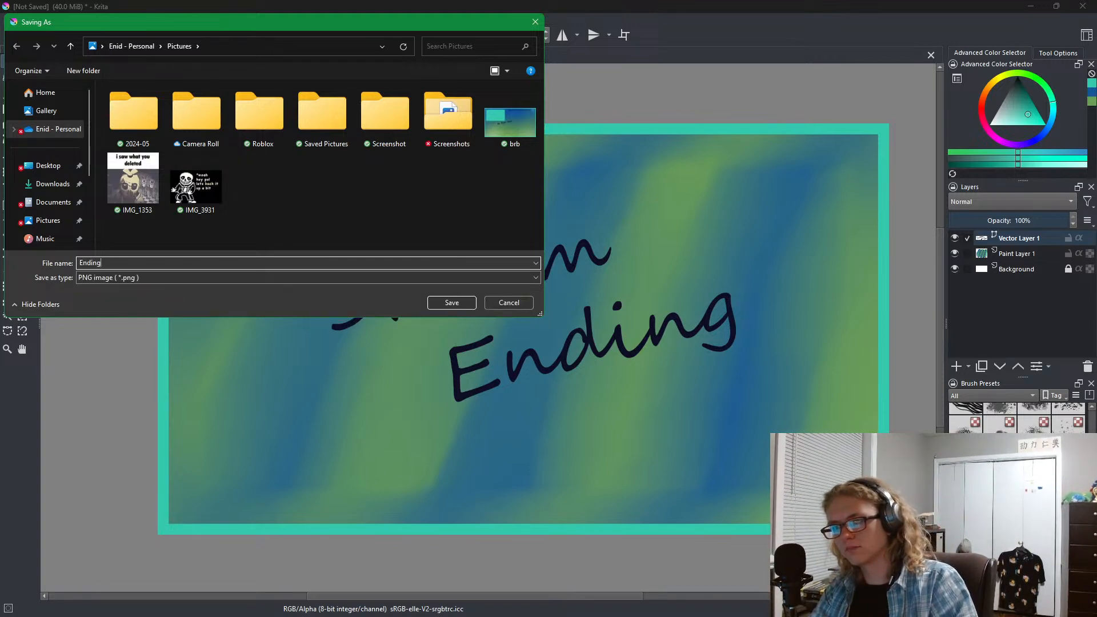
click(457, 309)
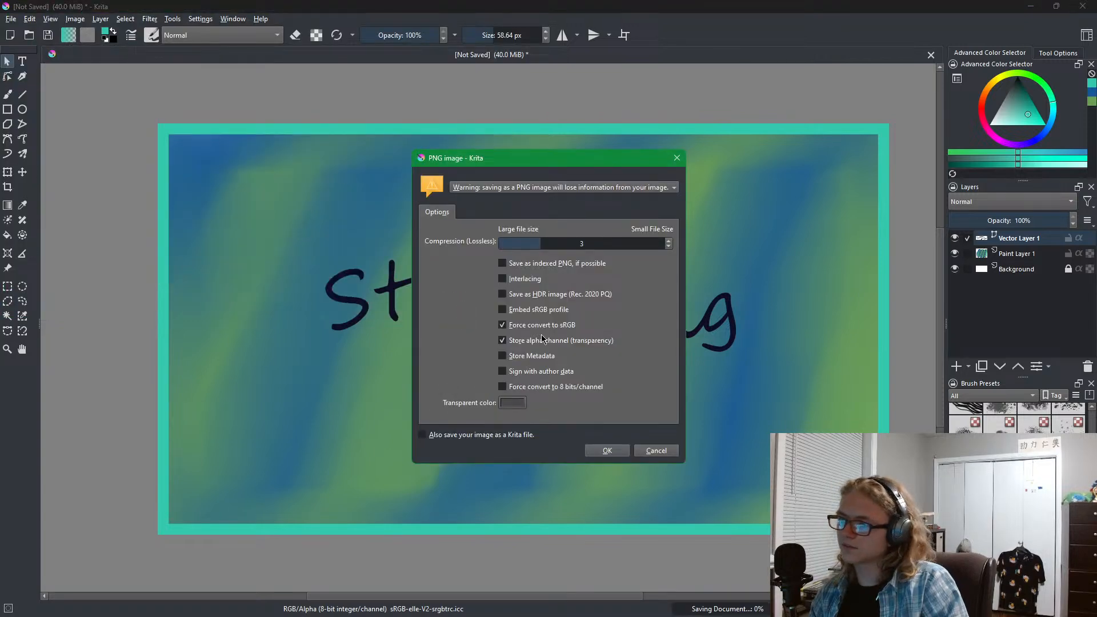
click(604, 451)
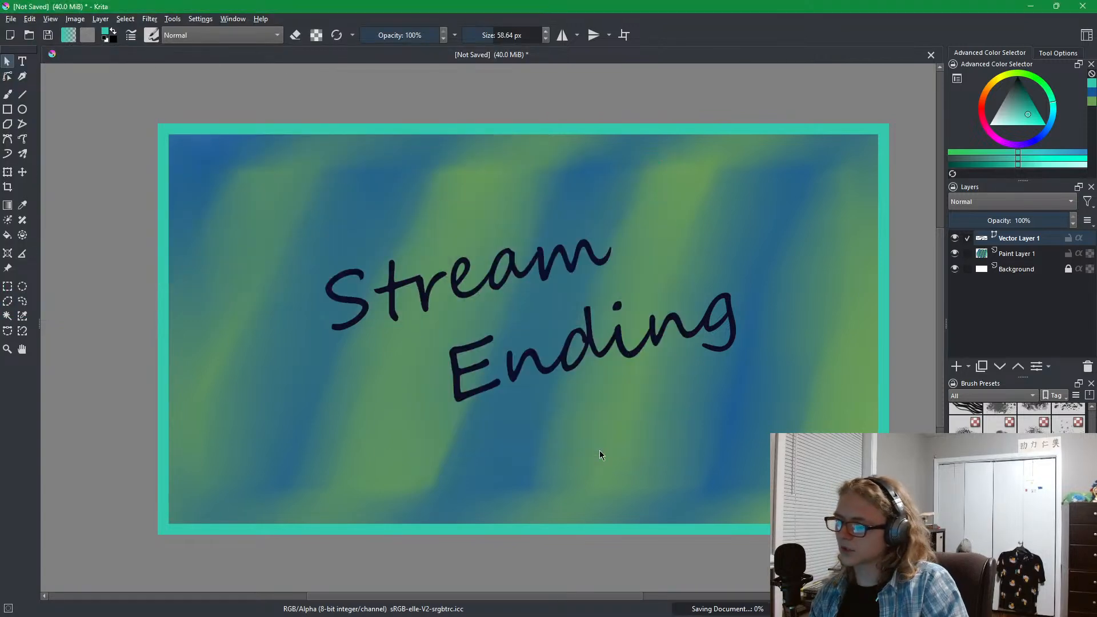